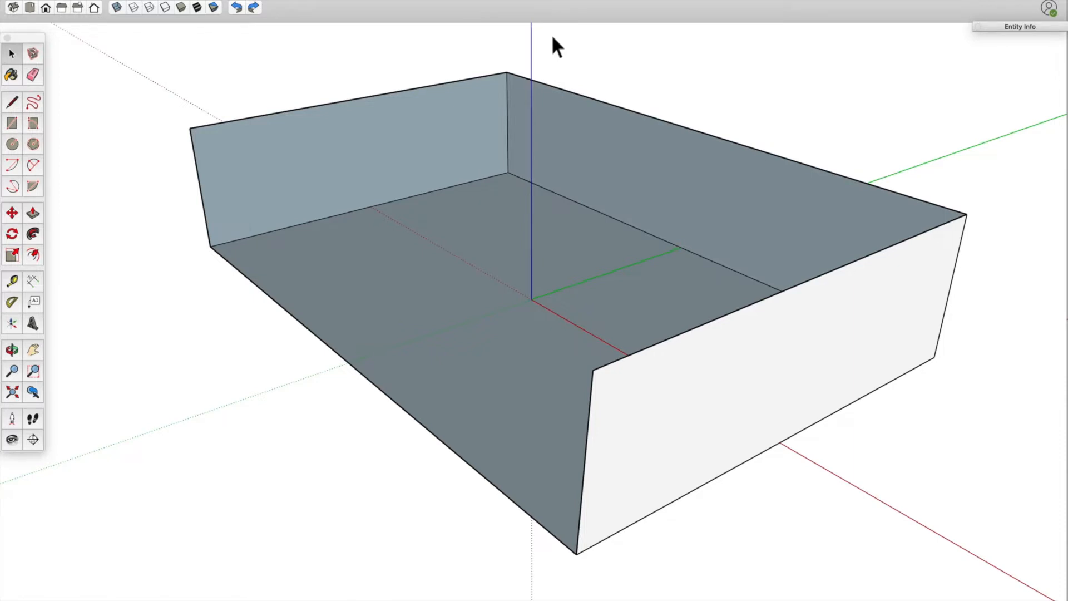
Draw a line between the two upper corners along the open long side to close the box's top face.
key("l")
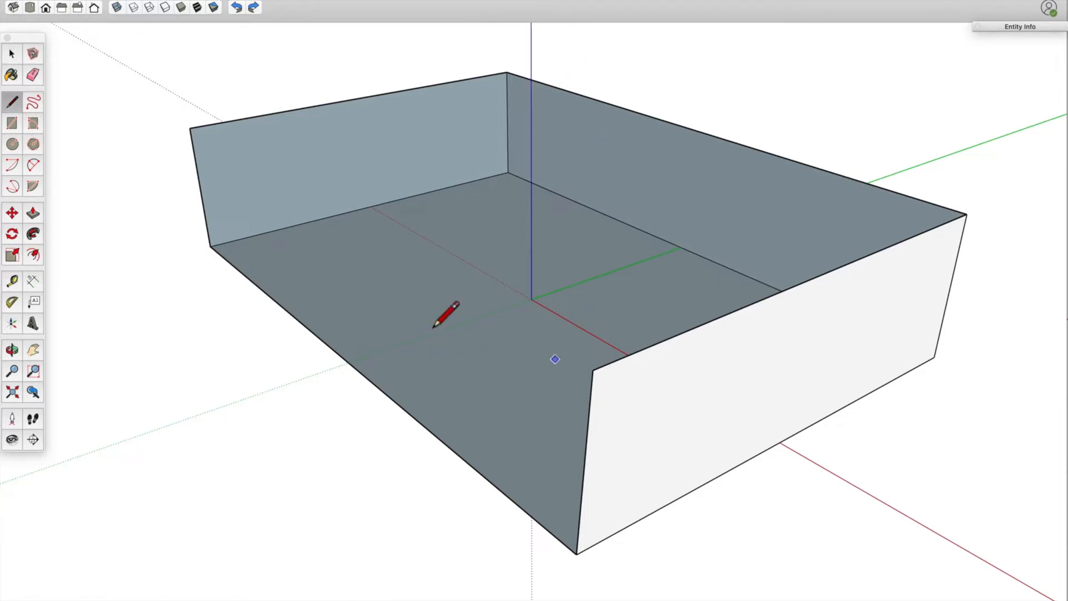
left_click(190, 128)
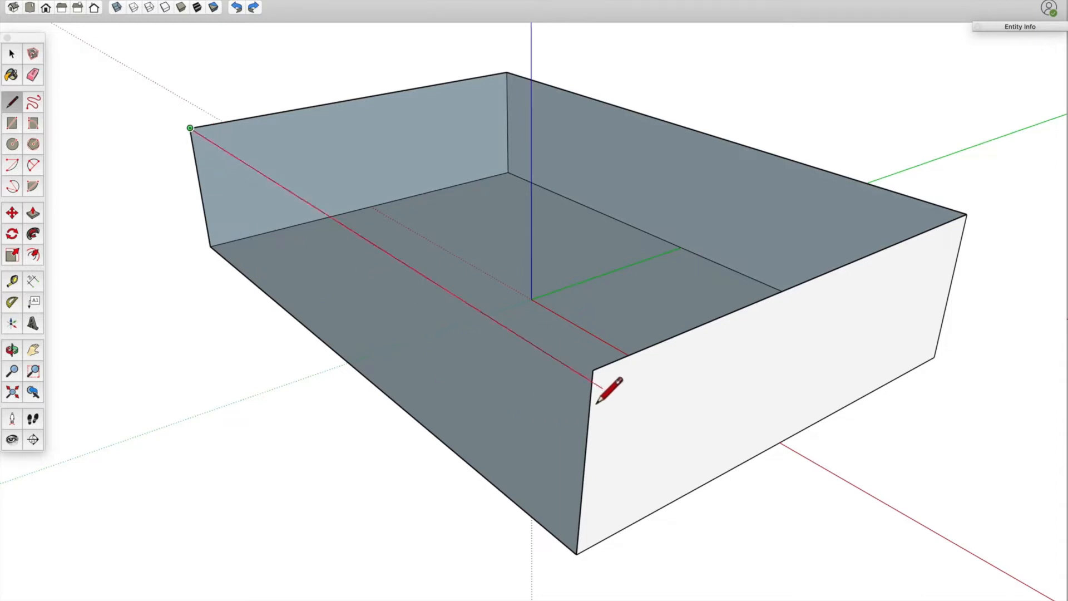
left_click(593, 369)
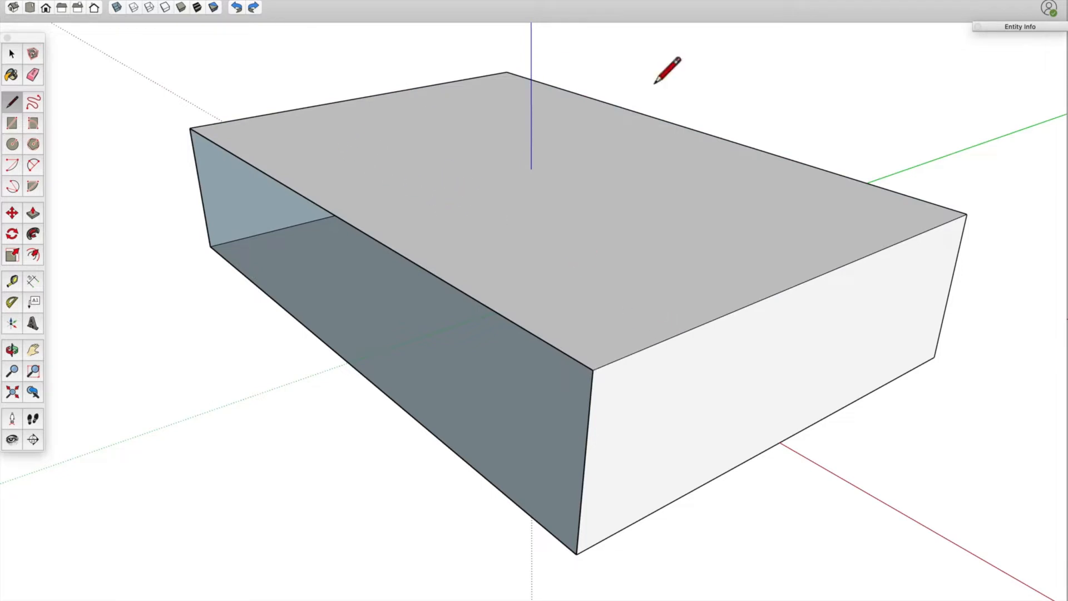
middle_click_drag(555, 432, 608, 363)
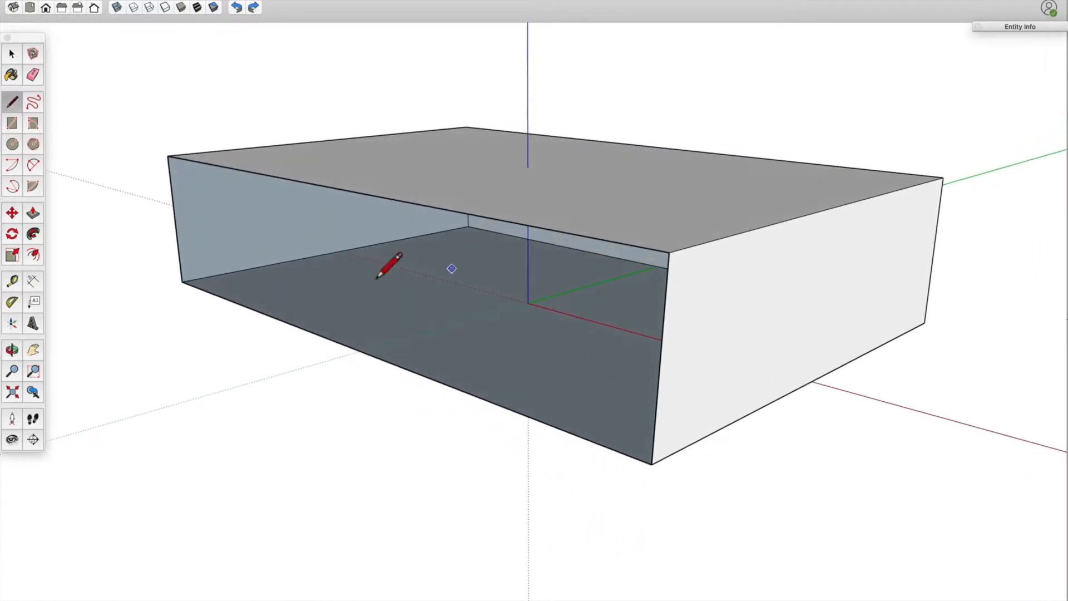
mouse_move(503, 309)
middle_mouse_down()
mouse_move(375, 326)
mouse_move(410, 398)
mouse_move(456, 382)
mouse_move(439, 386)
middle_mouse_up()
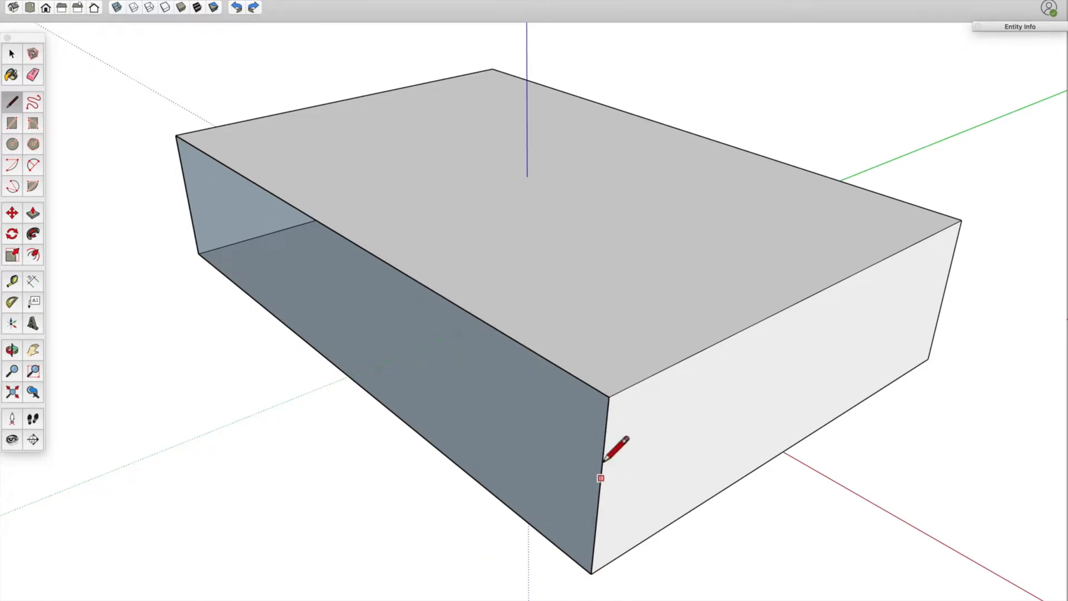
mouse_move(612, 476)
middle_mouse_down()
mouse_move(478, 362)
mouse_move(643, 443)
mouse_move(643, 453)
mouse_move(601, 460)
middle_mouse_up()
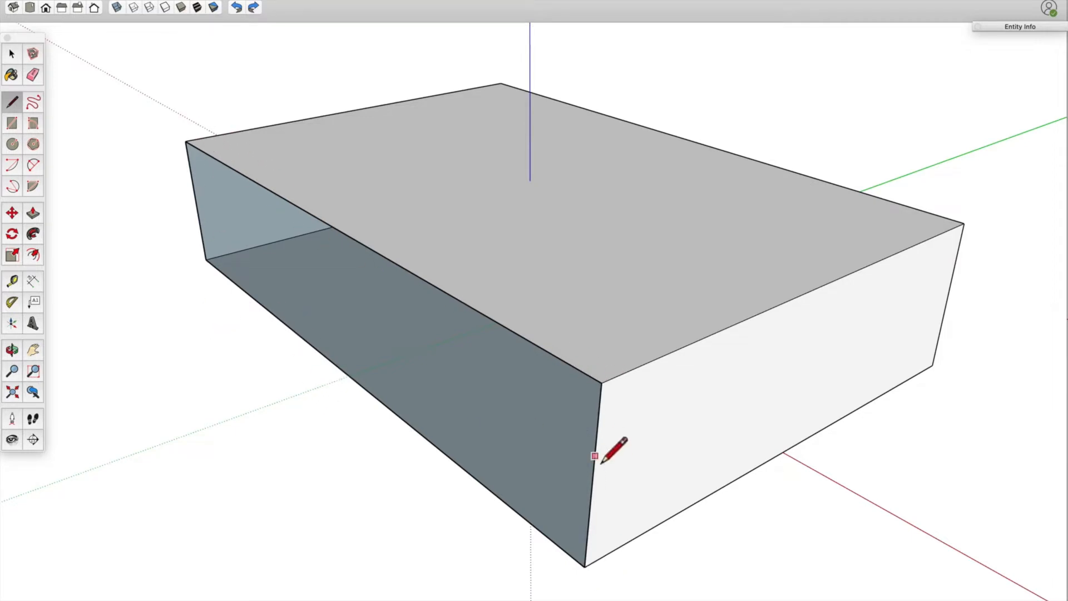
mouse_move(612, 442)
middle_mouse_down()
mouse_move(610, 419)
mouse_move(609, 428)
middle_mouse_up()
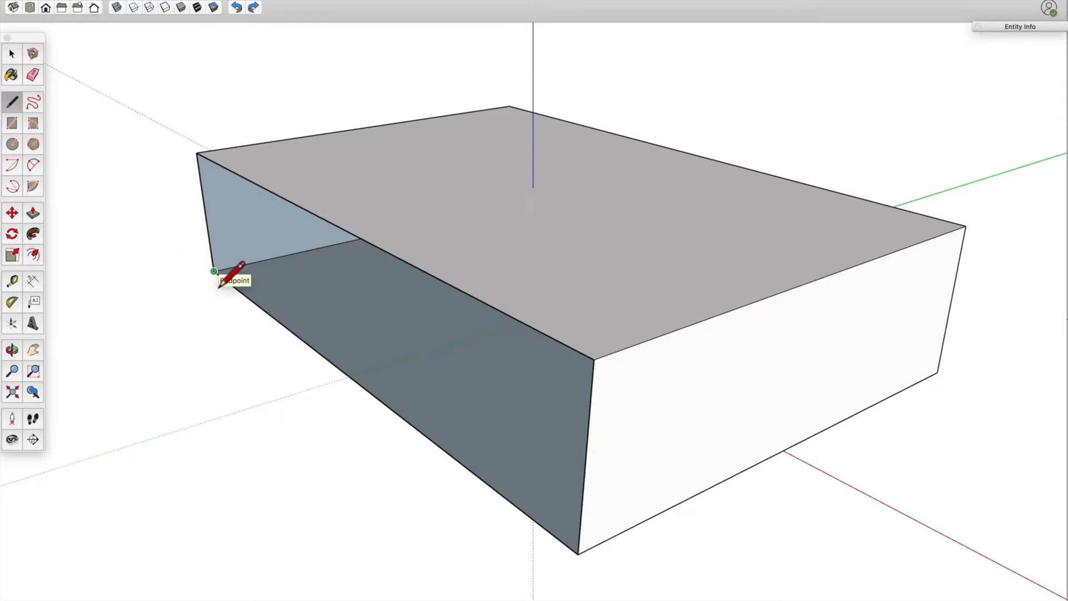
Try to form the missing long side face by retracing the vertical edge at the far end of the opening.
left_click(214, 271)
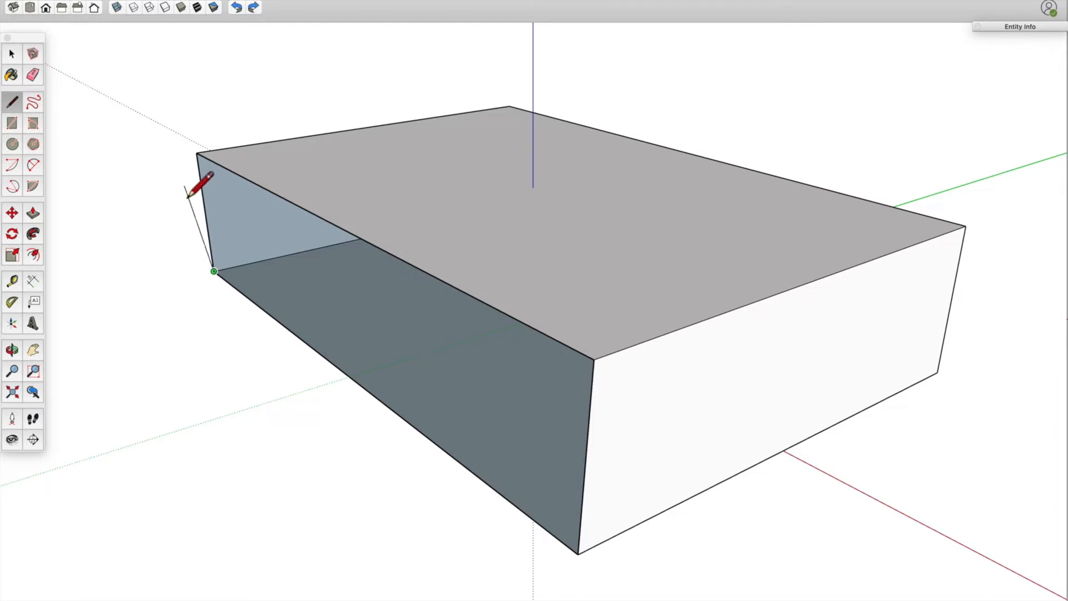
left_click(197, 153)
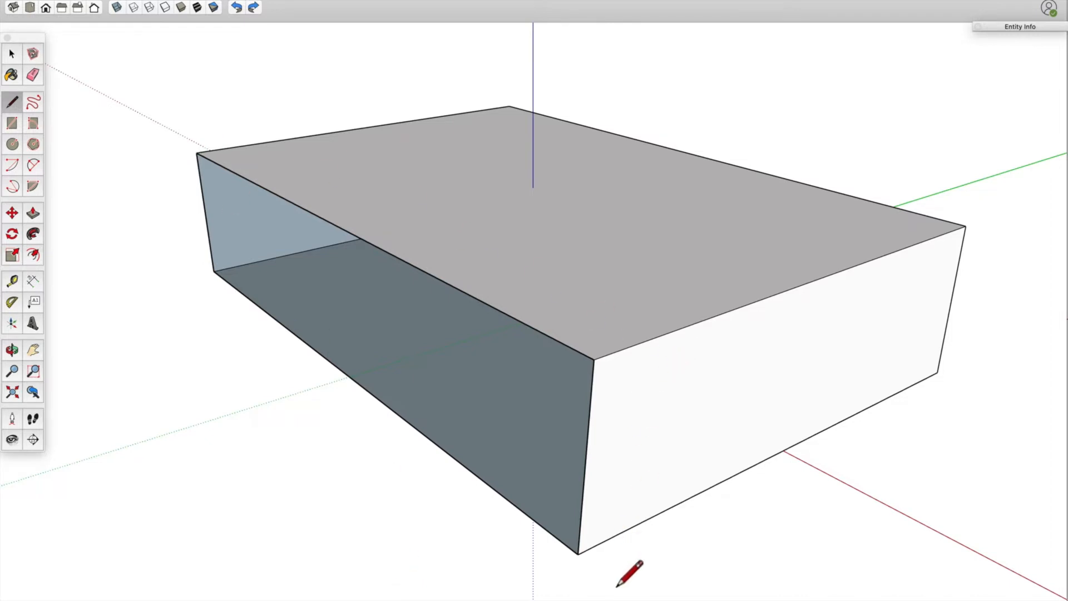
mouse_move(431, 477)
middle_mouse_down()
mouse_move(425, 302)
mouse_move(502, 496)
mouse_move(416, 530)
mouse_move(501, 526)
mouse_move(460, 517)
middle_mouse_up()
key("l")
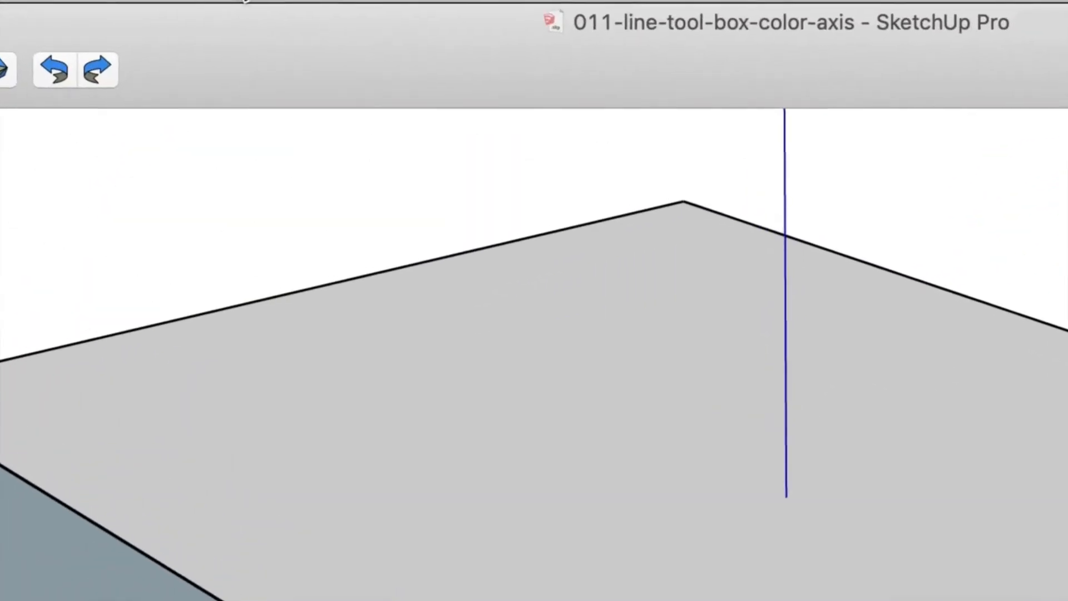
Set the style's edge color to By axis and move the Styles window clear of the model.
left_click(246, 1)
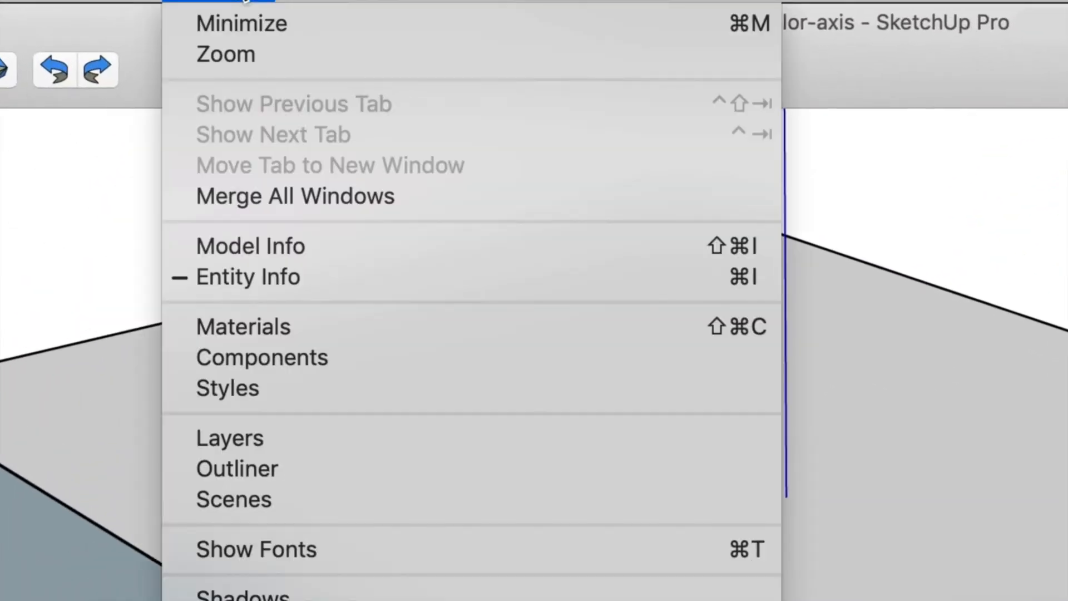
left_click(335, 389)
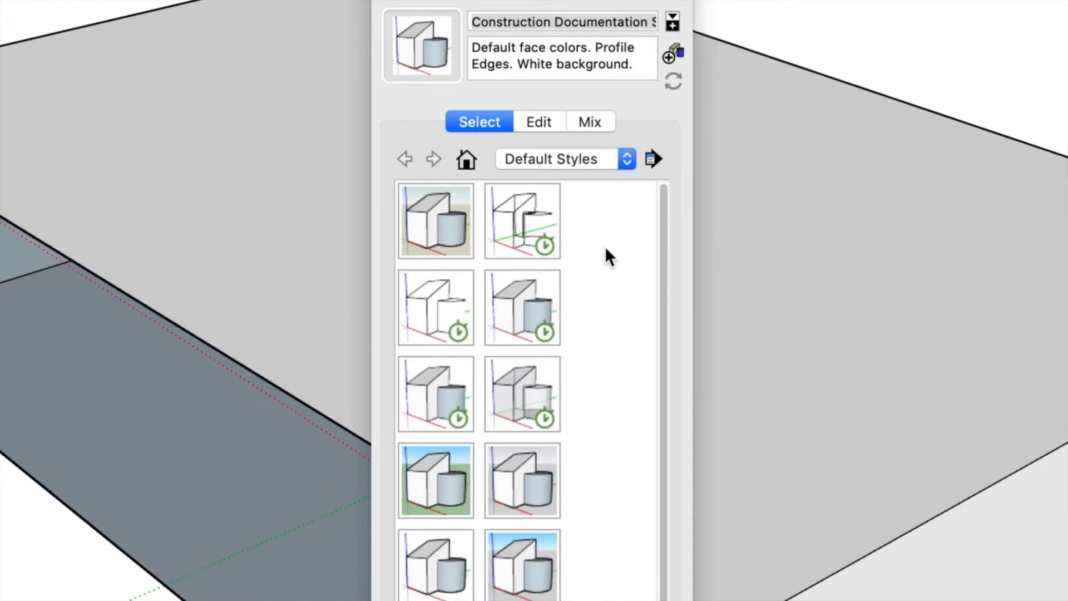
left_click(545, 125)
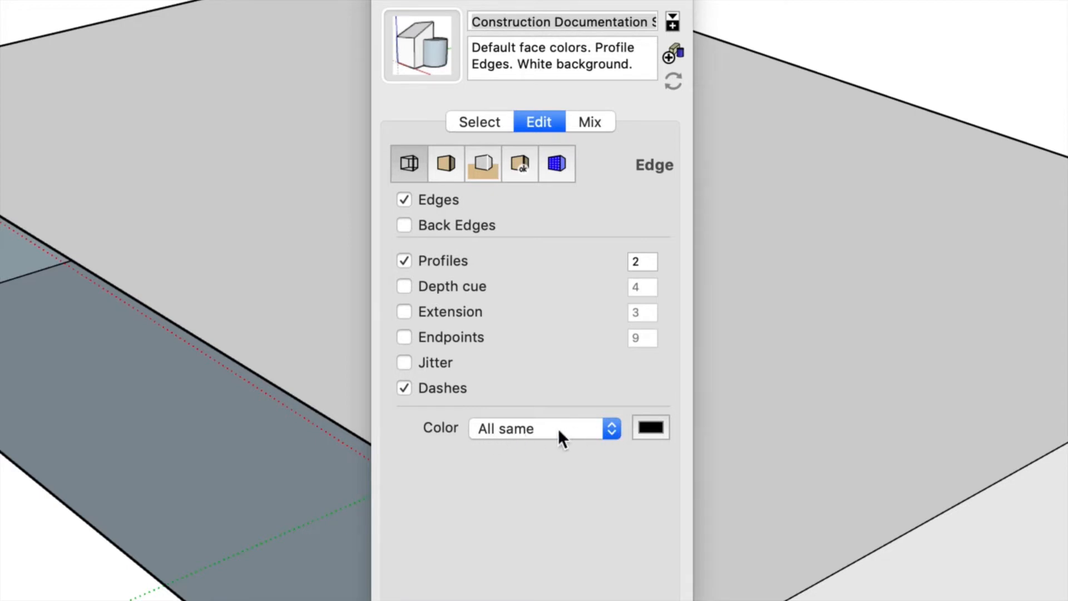
left_click(604, 435)
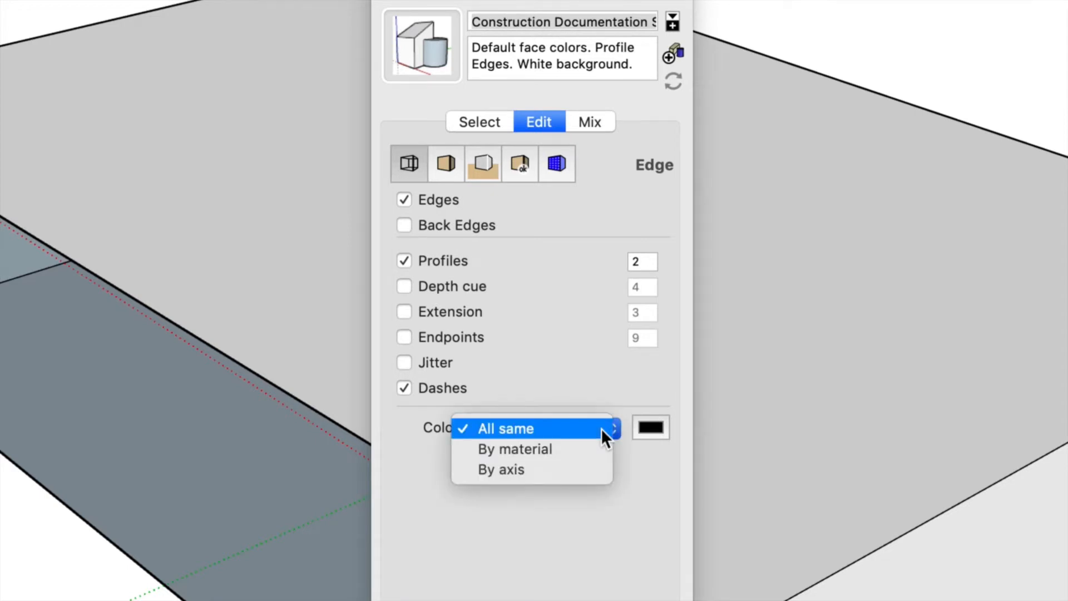
left_click(532, 469)
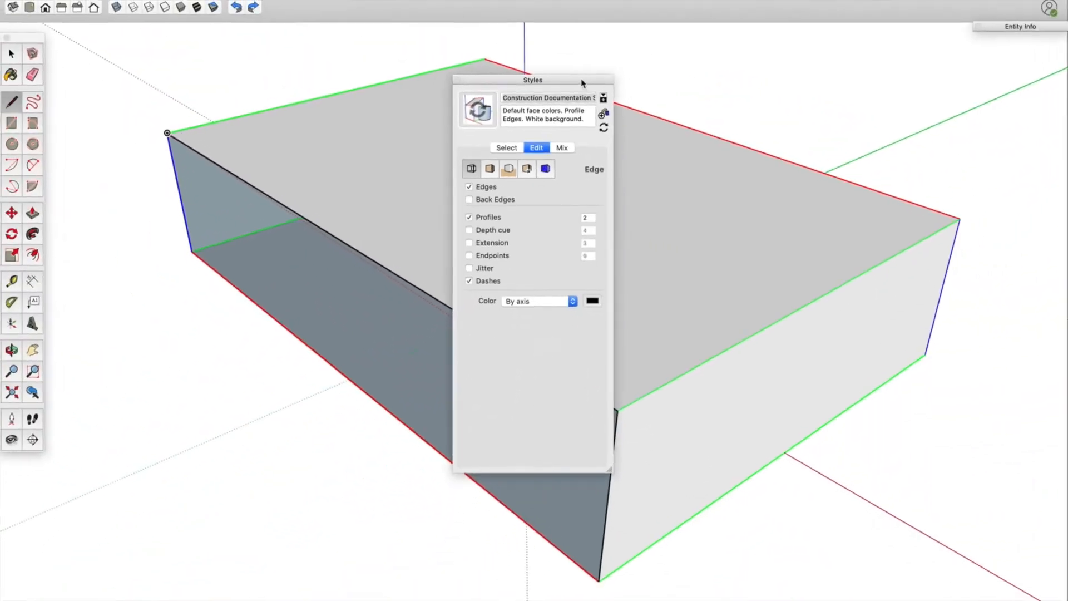
mouse_move(582, 83)
left_mouse_down()
mouse_move(856, 78)
mouse_move(1041, 40)
left_mouse_up()
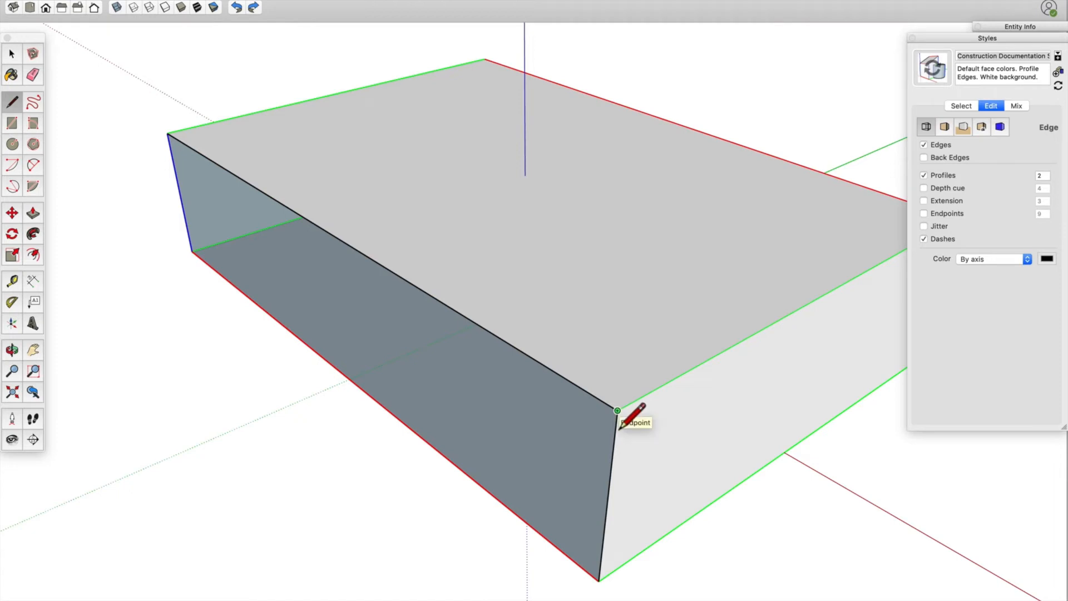
Erase the off-axis long top edge, the off-axis vertical edge at the near corner and the adjoining short top edge.
key("e")
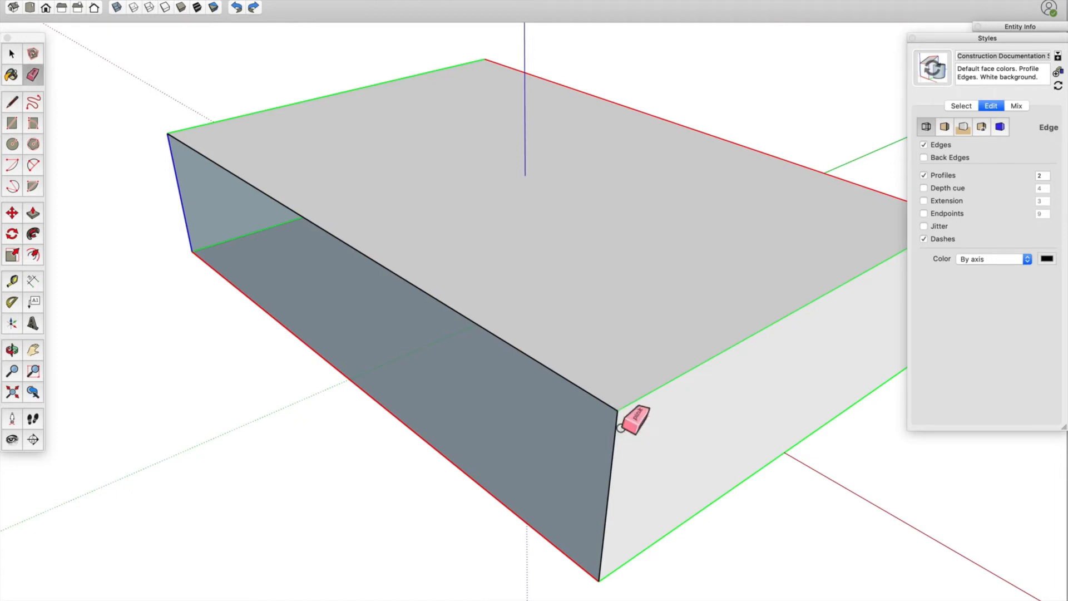
left_click(591, 409)
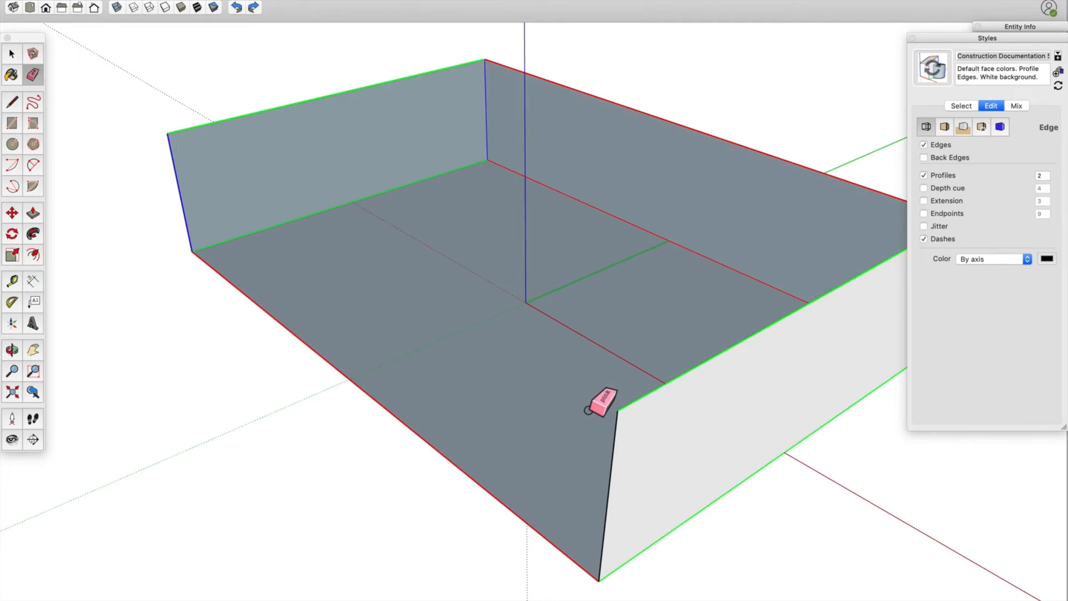
left_click(612, 469)
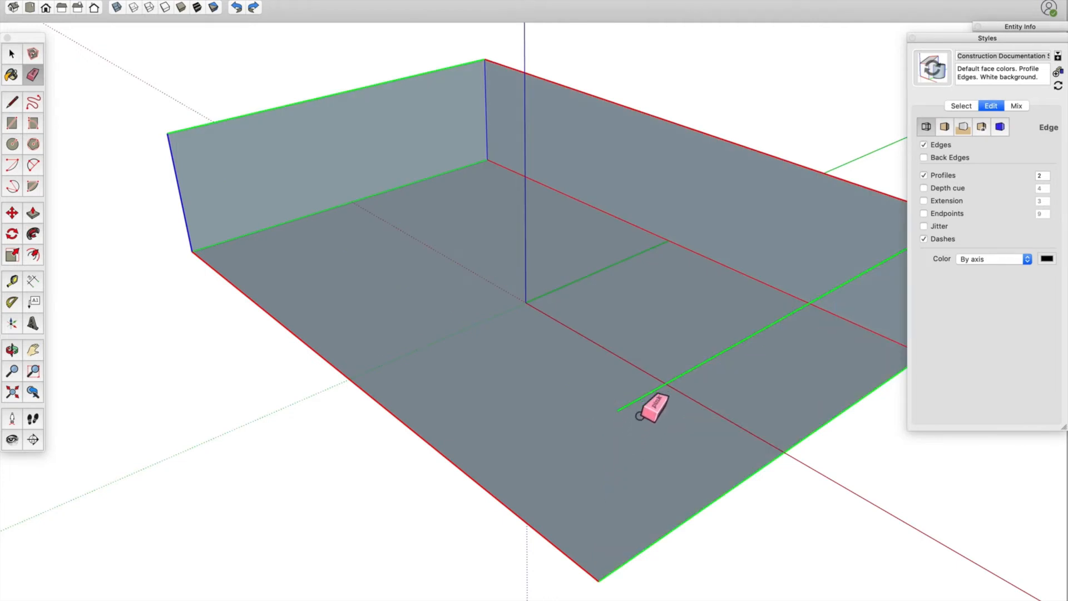
left_click(640, 415)
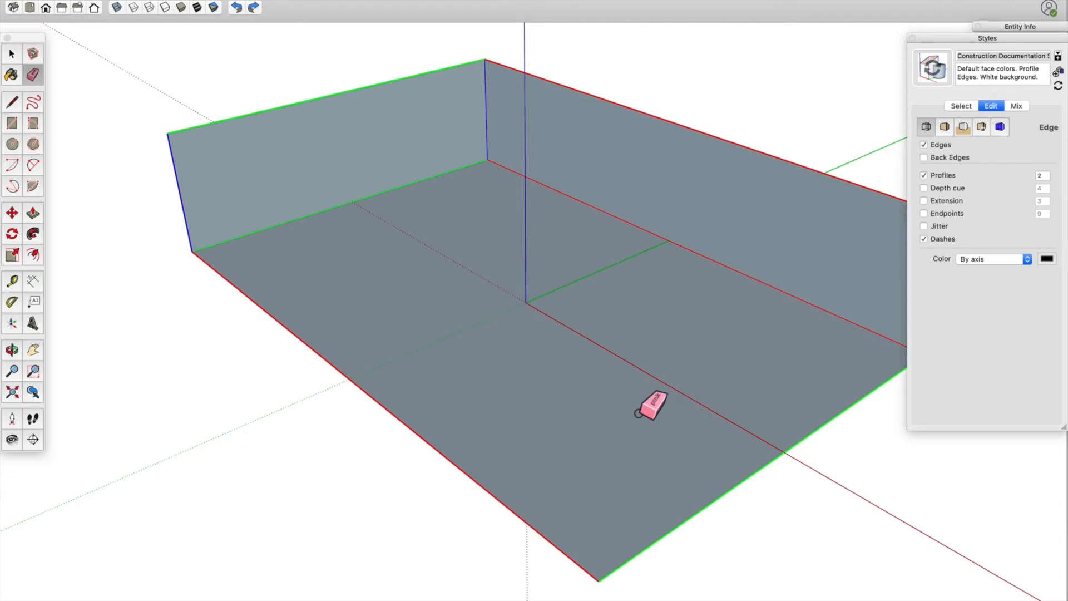
Redraw the near corner's vertical edge on the blue axis, level with the opposite corner, and connect the two along the red axis.
key("l")
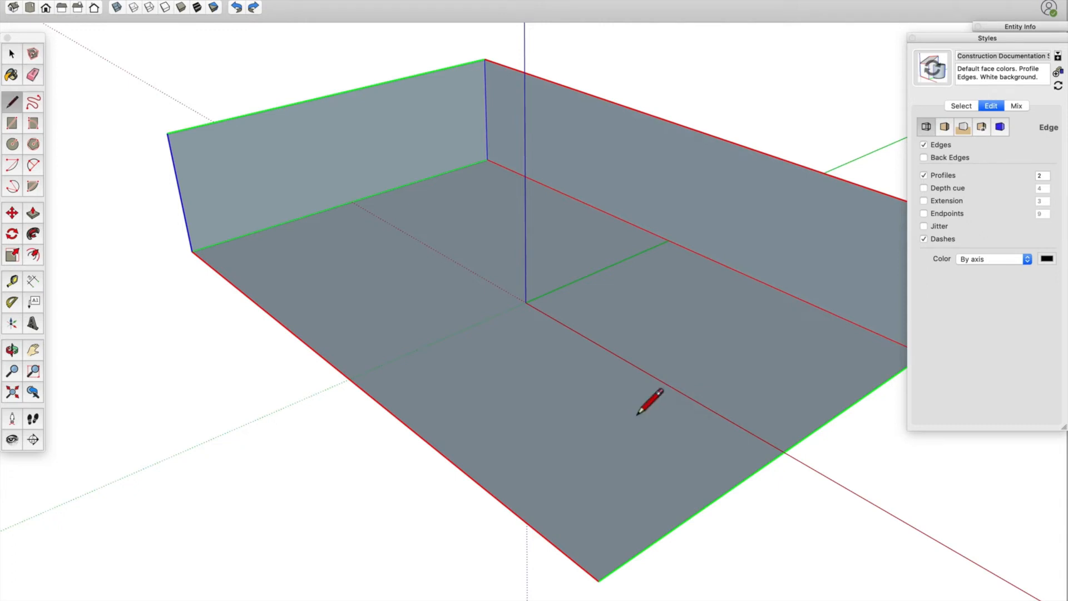
left_click(598, 581)
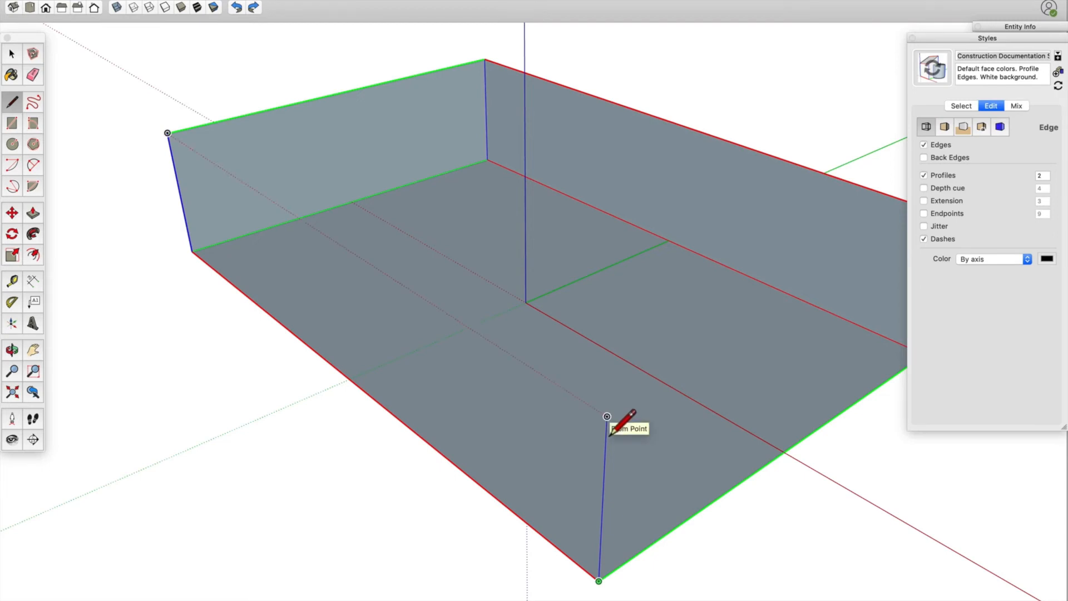
left_click(607, 416)
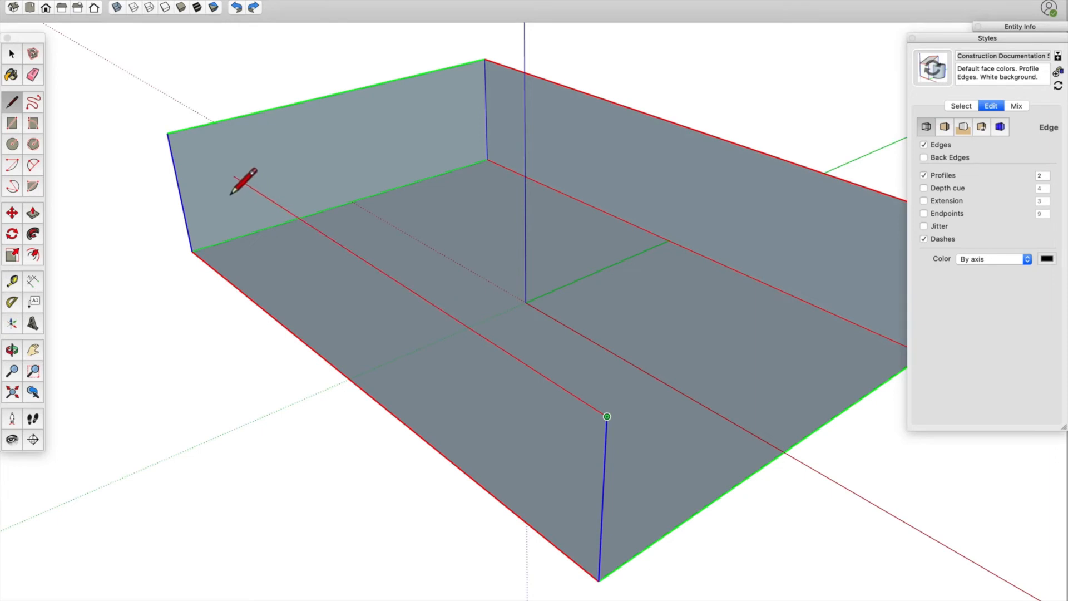
left_click(167, 133)
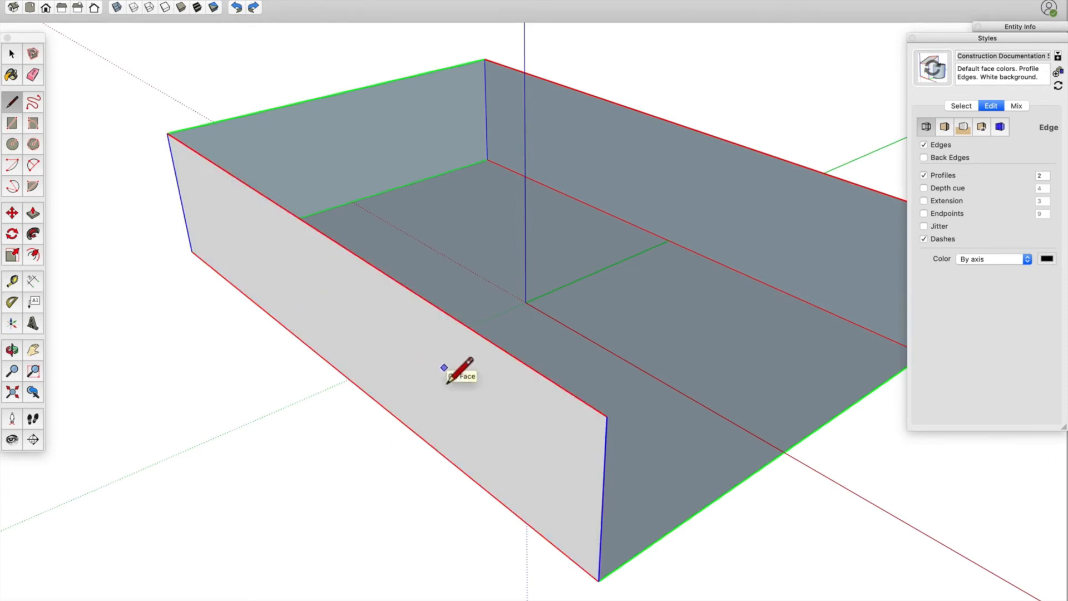
Draw the short top edge along the green axis between the near and right upper corners to close the box.
scroll(531, 370, "down", 3)
middle_click_drag(531, 370, 443, 368, "shift")
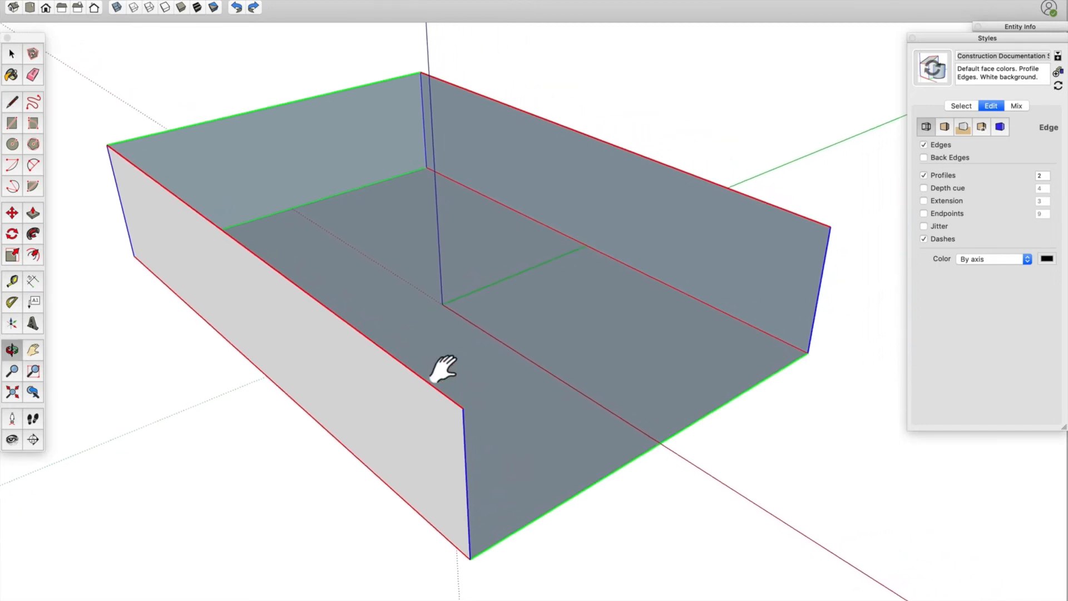
left_click(463, 408)
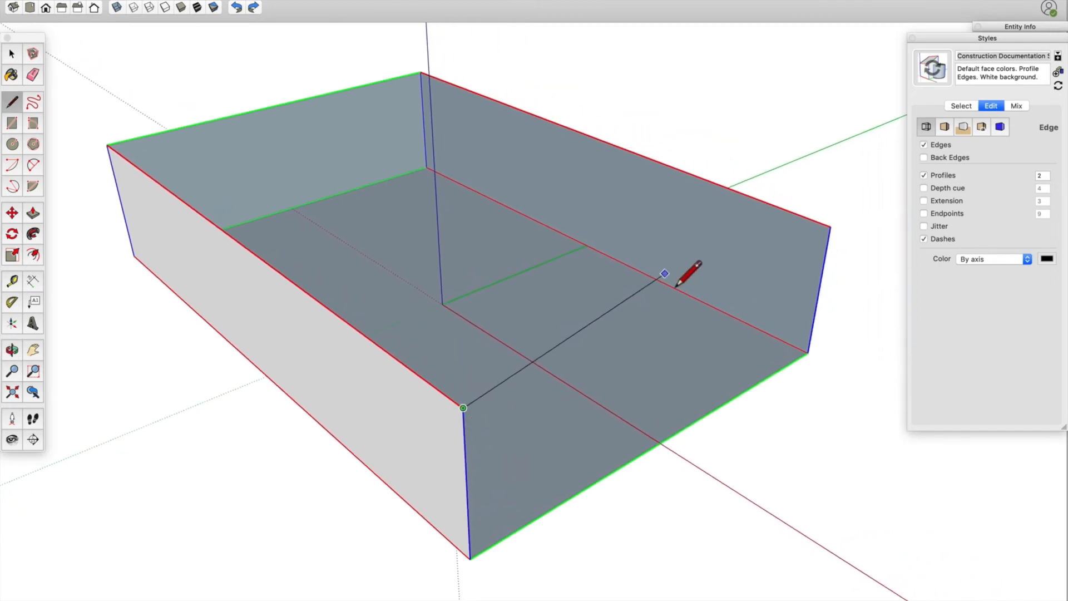
left_click(840, 245)
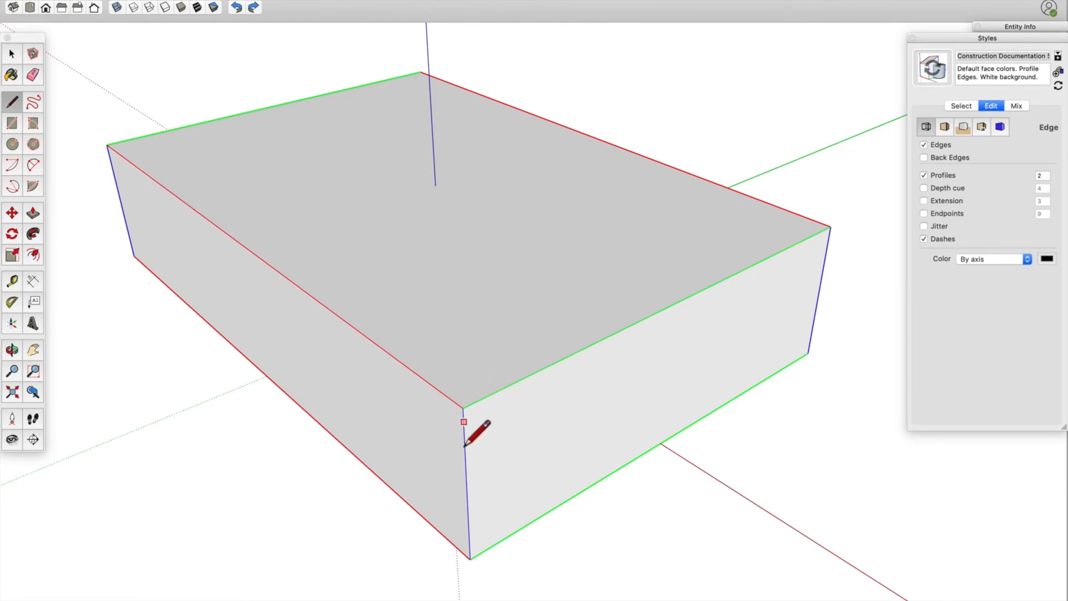
mouse_move(543, 532)
middle_mouse_down()
mouse_move(434, 499)
mouse_move(565, 518)
middle_mouse_up()
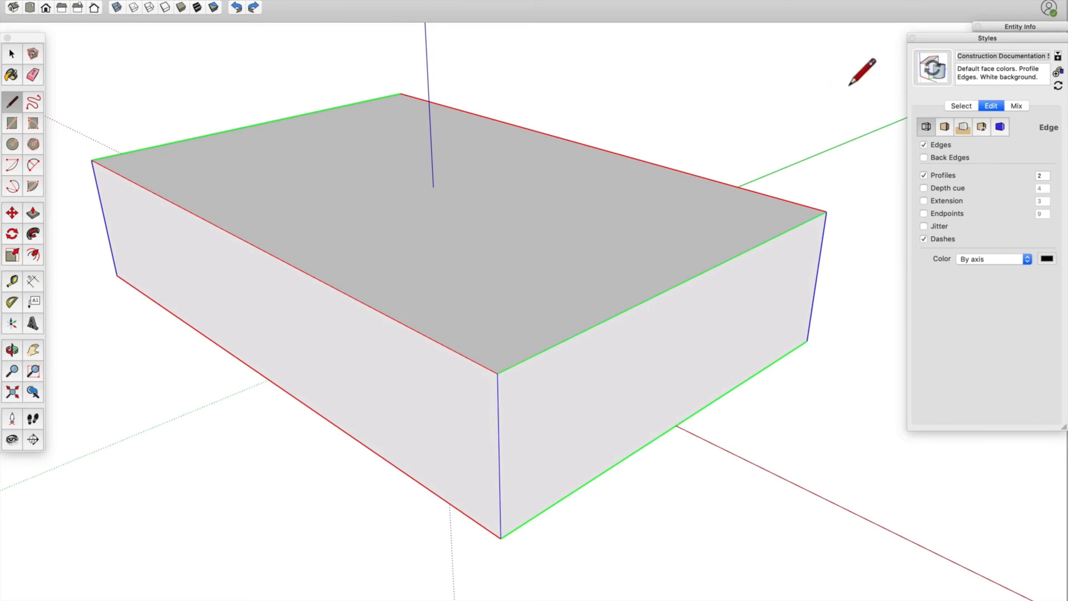
Set the style's edge color to All same.
left_click_drag(1003, 42, 578, 68)
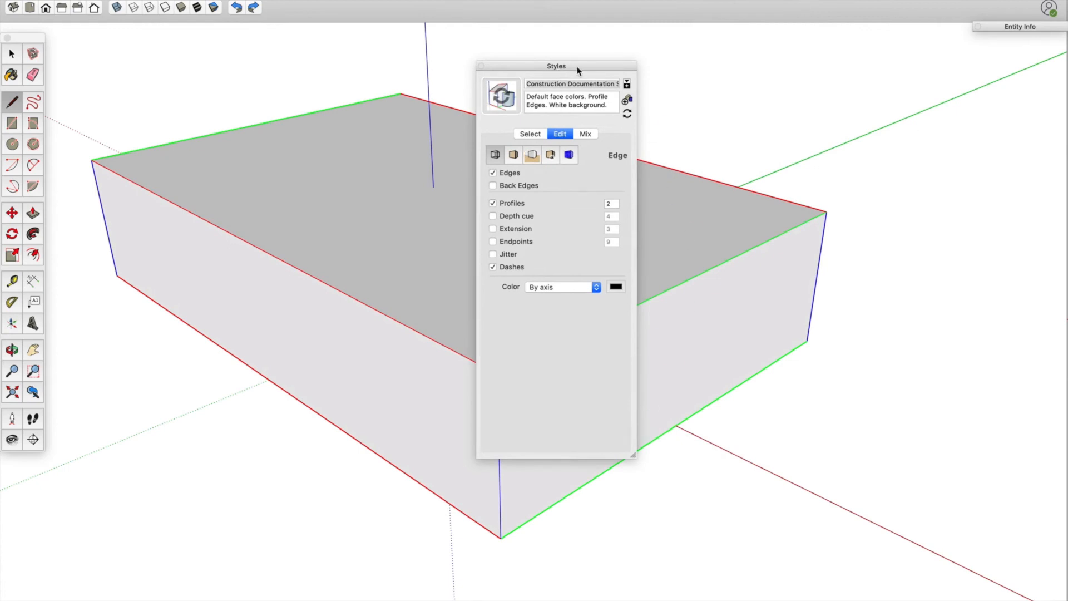
left_click(297, 0)
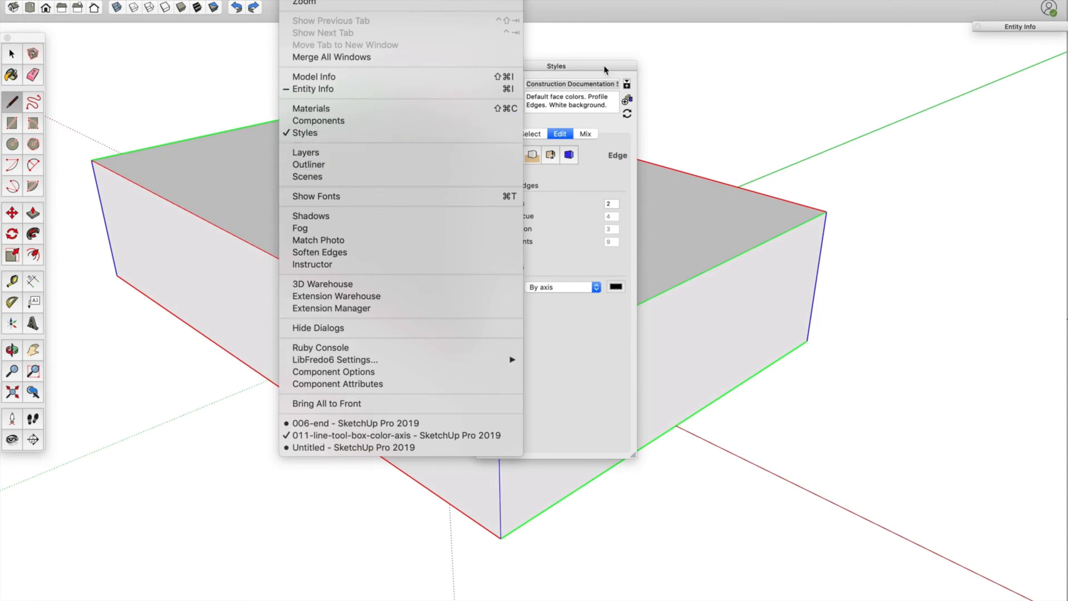
left_click(566, 65)
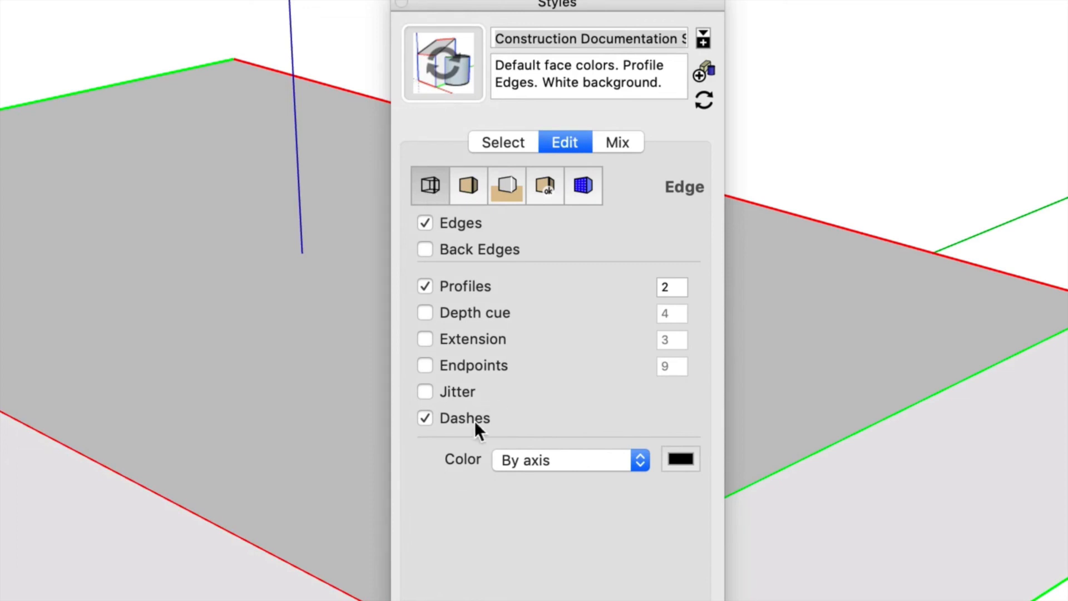
left_click(586, 459)
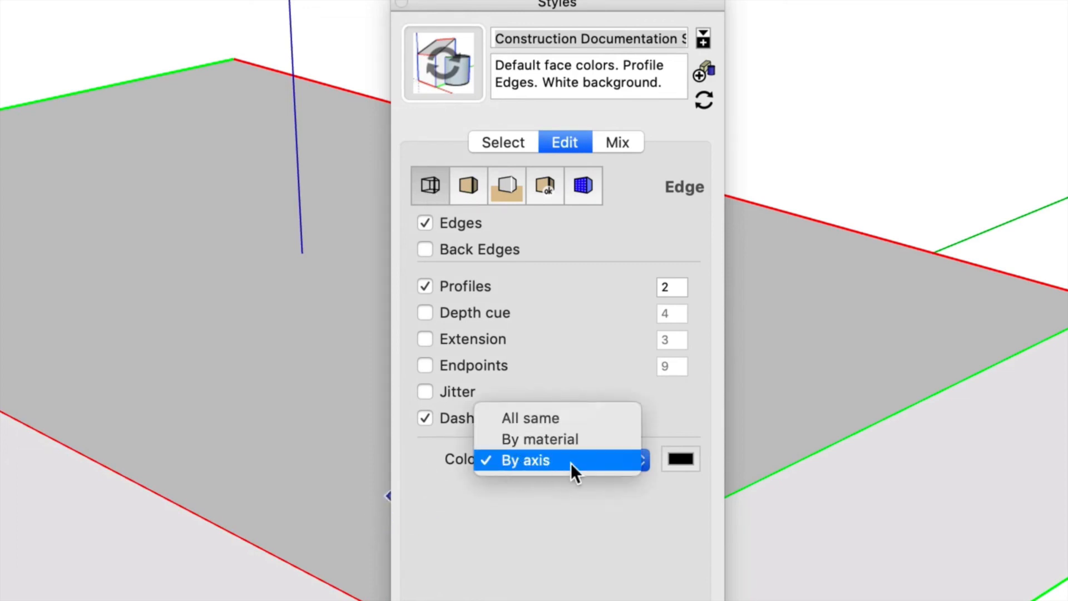
left_click(581, 419)
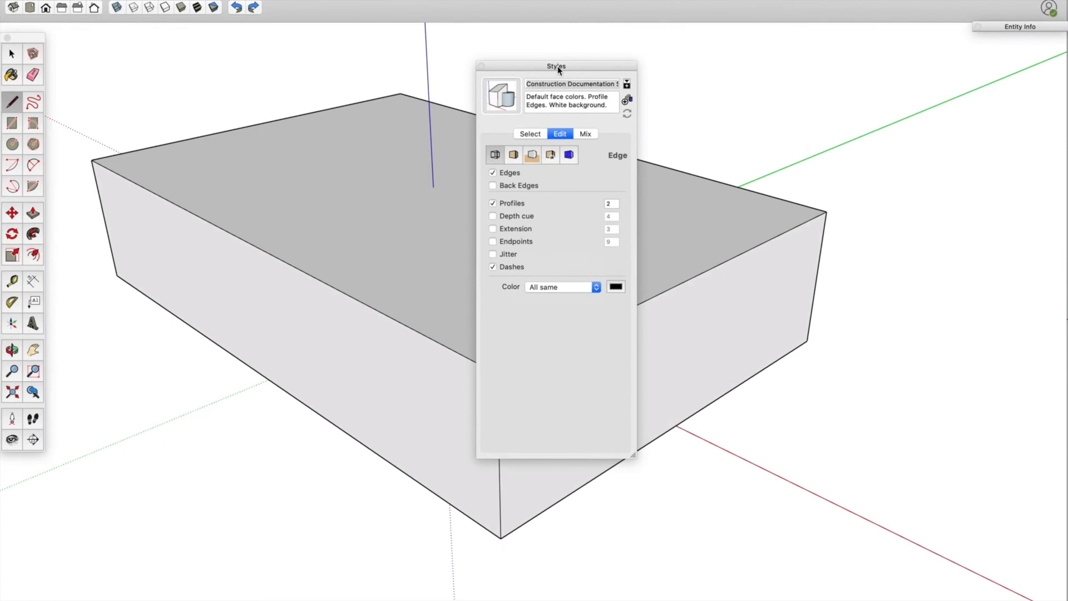
Collapse the Styles window and dock it beneath Entity Info.
left_click(563, 68)
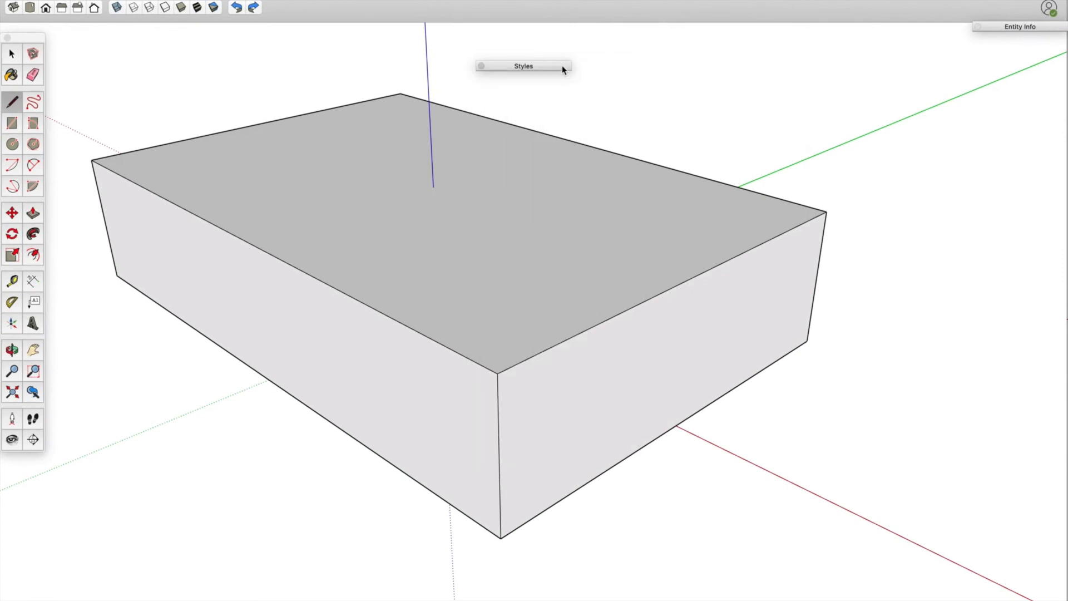
left_click_drag(530, 70, 895, 62)
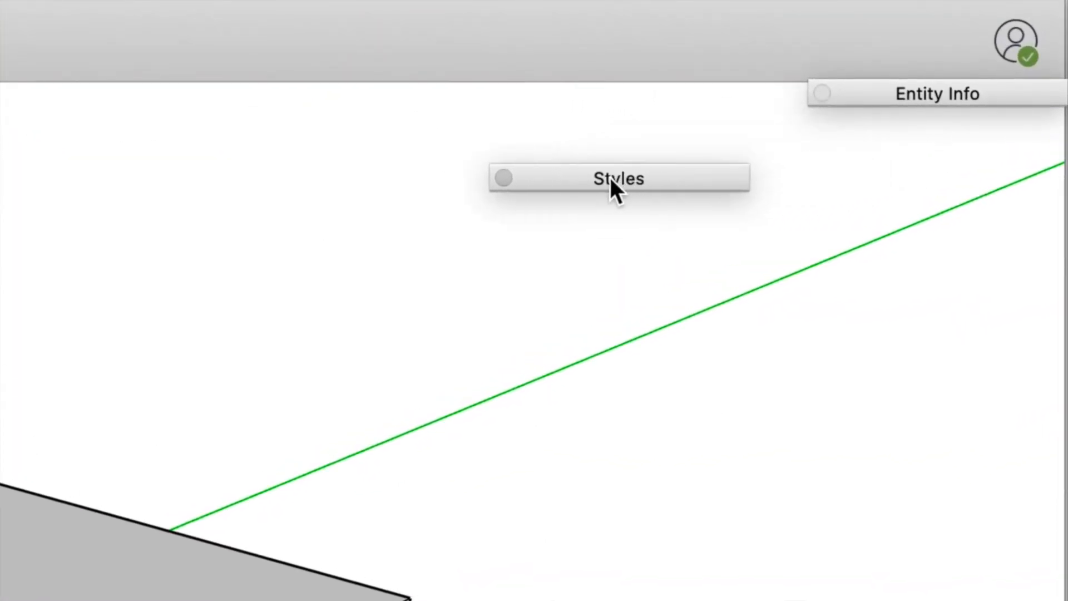
left_click_drag(610, 179, 913, 135)
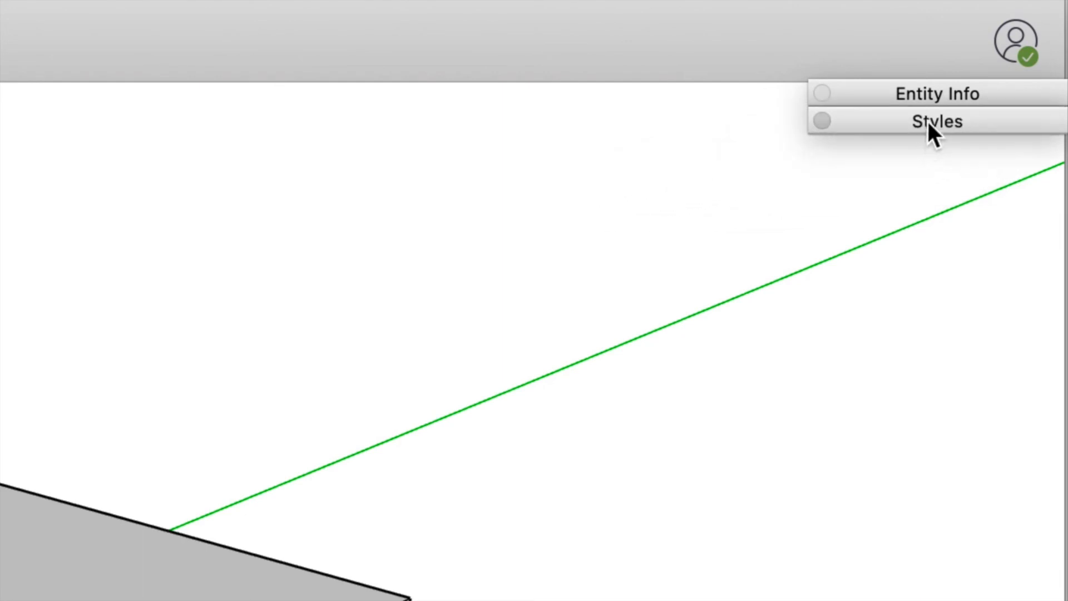